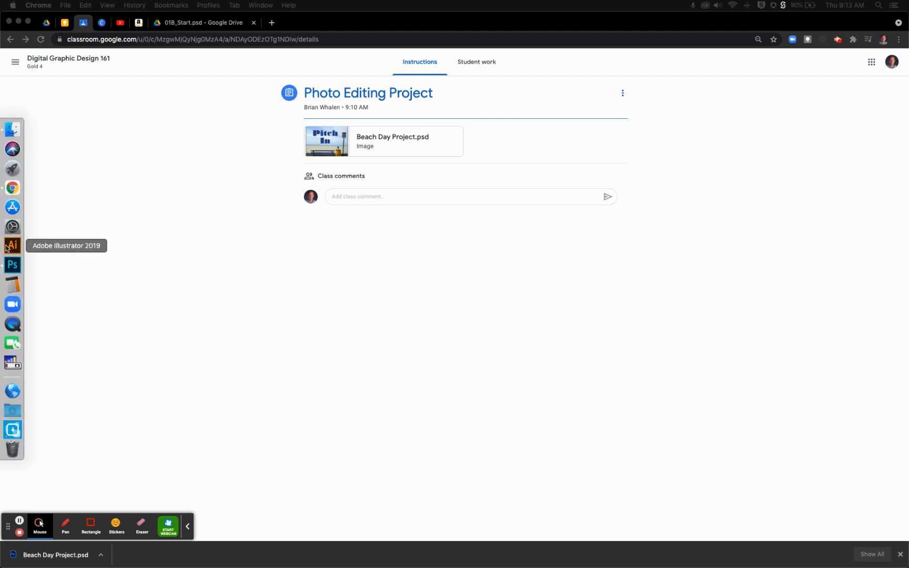
- Switch to Photoshop and open Beach Day Project.psd from the Downloads folder
{"action": "left_click", "coordinate": [13, 263]}
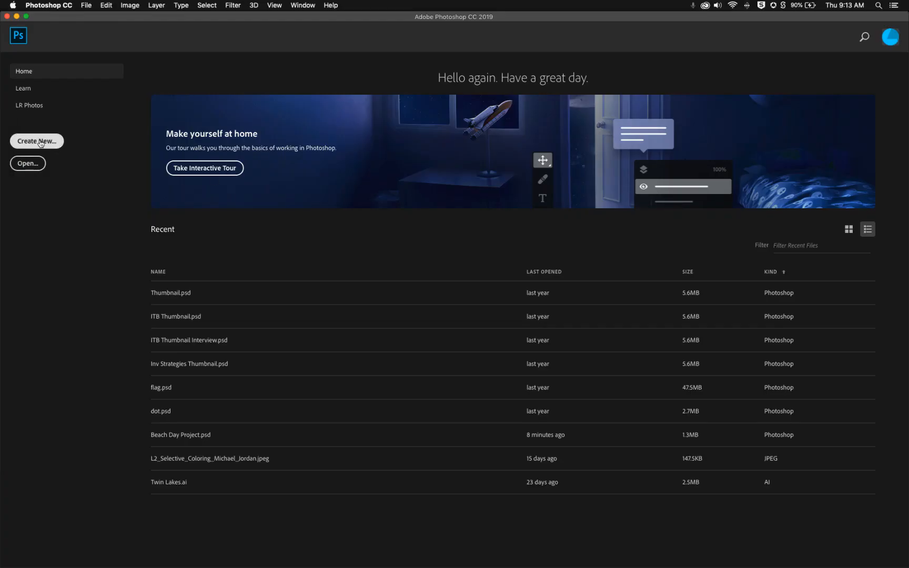
{"action": "left_click", "coordinate": [28, 163]}
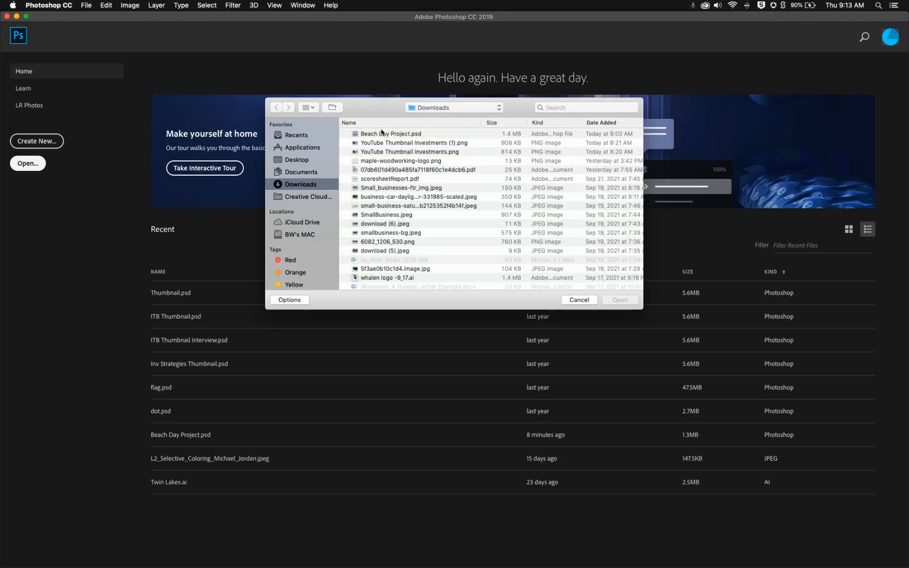
{"action": "left_click", "coordinate": [383, 135]}
{"action": "double_click", "coordinate": [386, 138]}
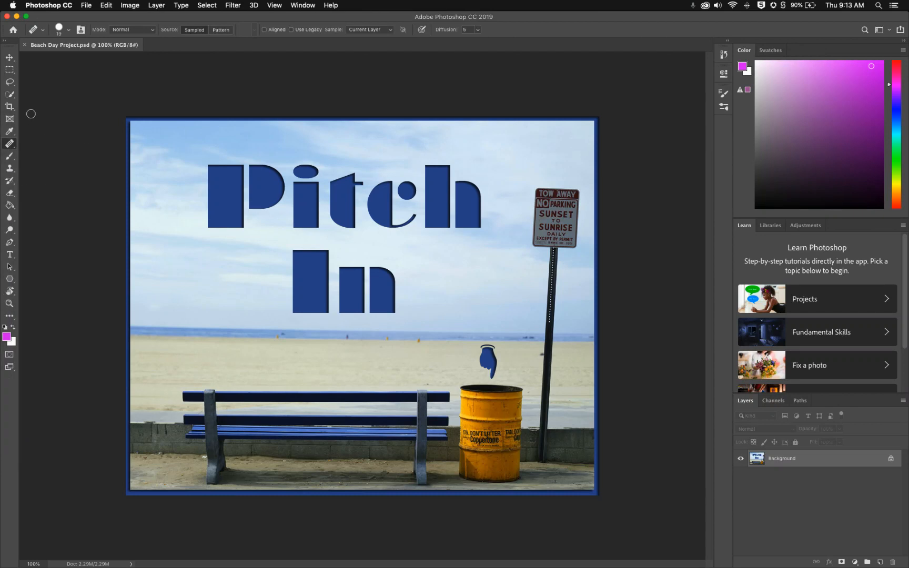
- Try to shift the "Pitch" lettering in the background image with the Move tool
{"action": "left_click", "coordinate": [11, 60]}
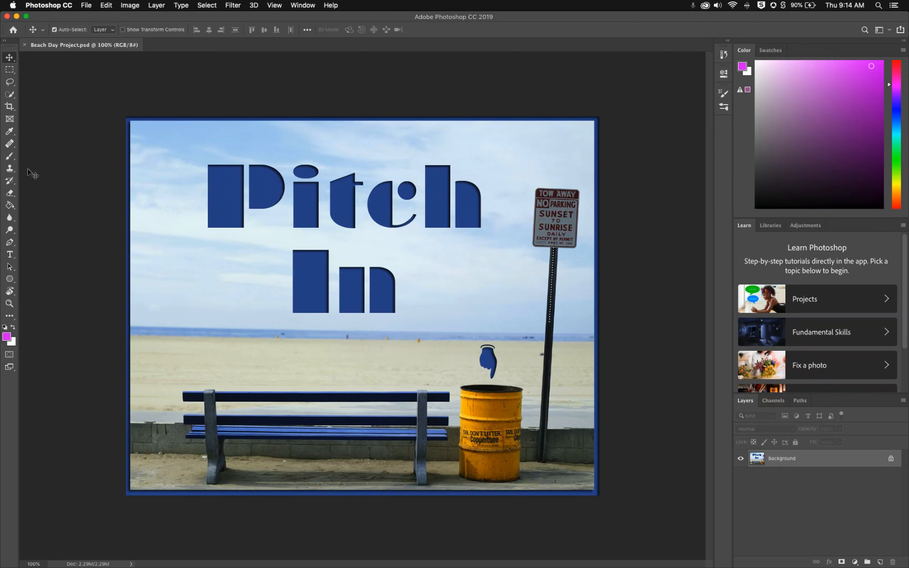
{"action": "left_click_drag", "start_coordinate": [227, 194], "coordinate": [397, 194]}
{"action": "key", "text": "super+z"}
{"action": "key", "text": "super+z"}
- Add the text "Tomorrow is beach cleanup day!" on the sand below "In" and shift it left to sit above the bench
{"action": "left_click", "coordinate": [10, 255]}
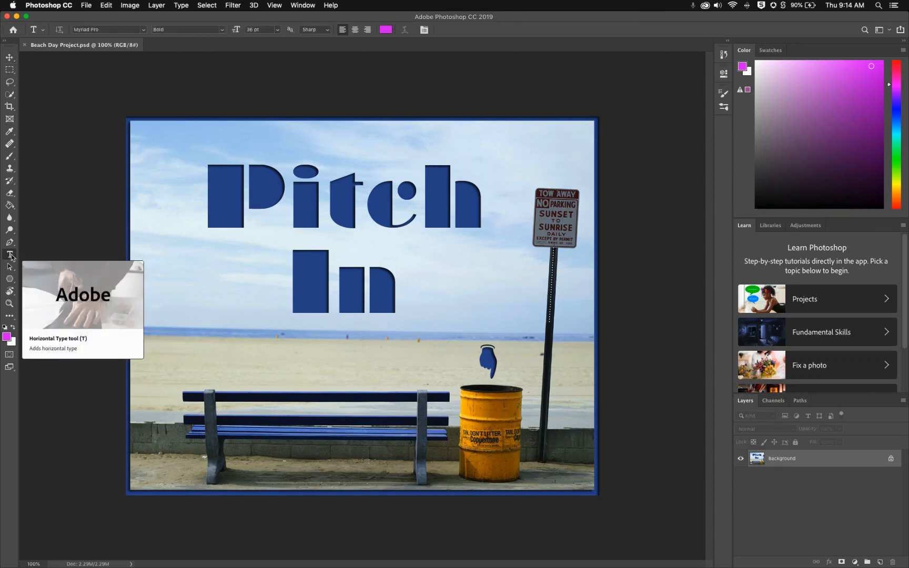
{"action": "left_click", "coordinate": [306, 349]}
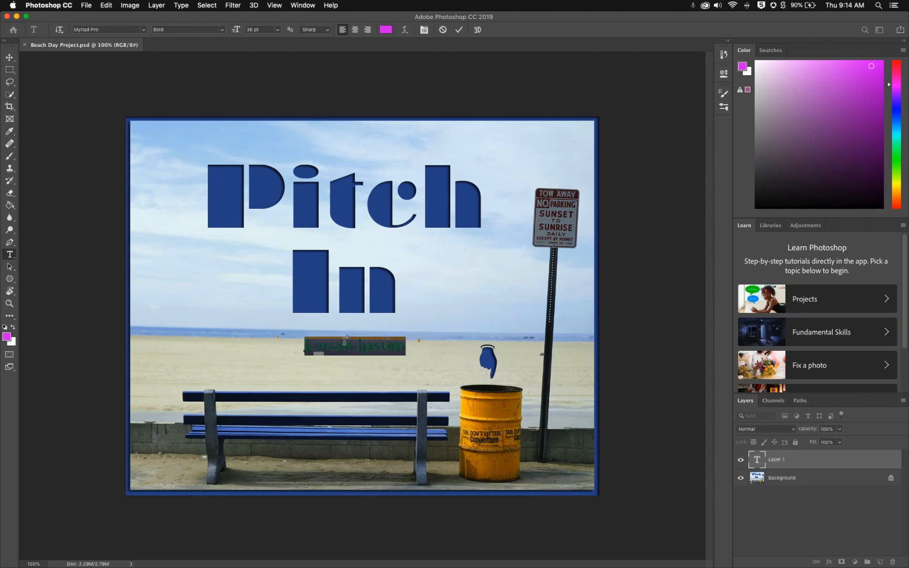
{"action": "type", "text": "Tomorrow is beac"}
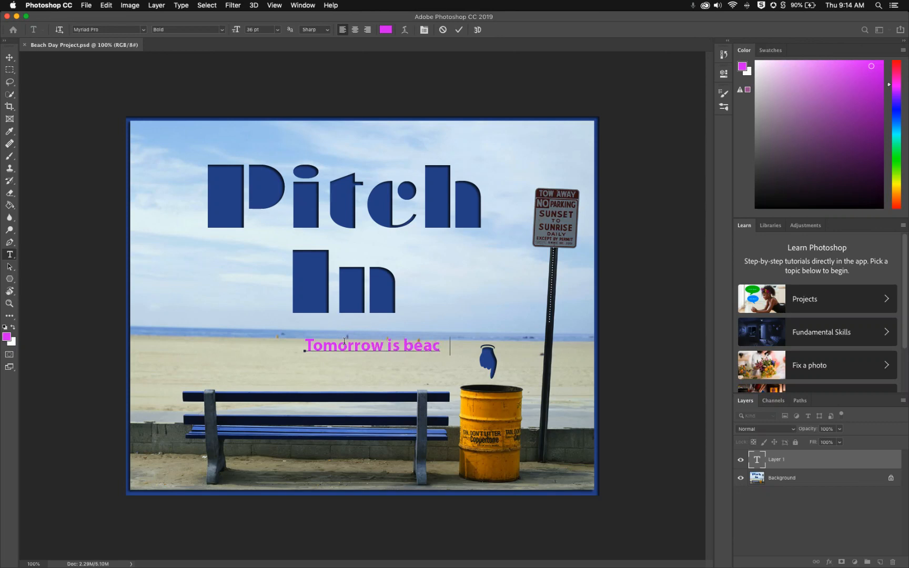
{"action": "type", "text": "h cleanup day"}
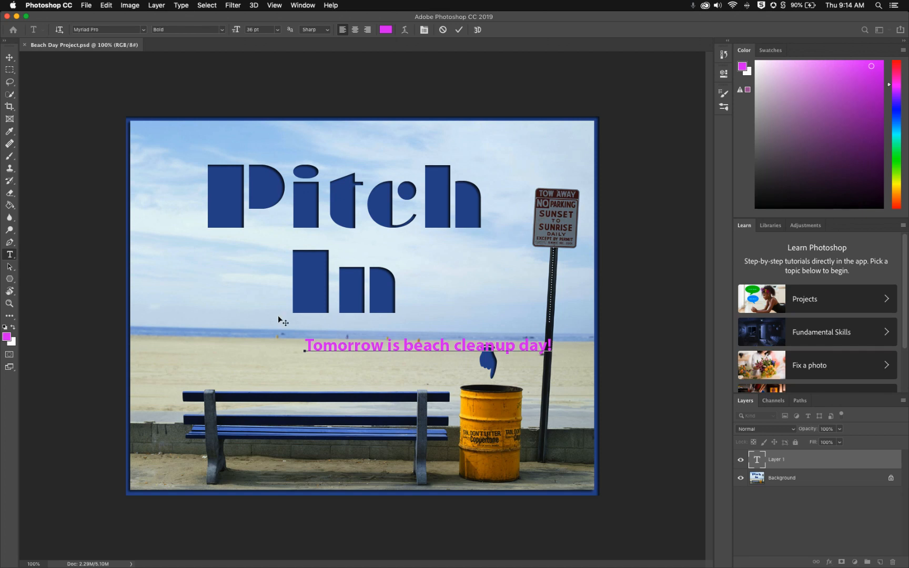
{"action": "type", "text": "!v"}
{"action": "left_click", "coordinate": [9, 57]}
{"action": "left_click_drag", "start_coordinate": [432, 349], "coordinate": [361, 350]}
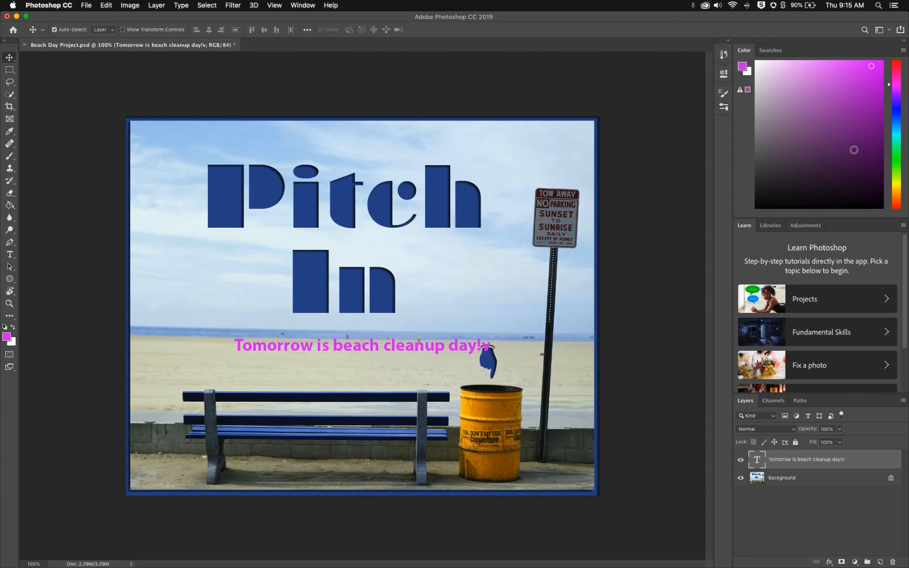
- Recolor the whole beach cleanup text to a slightly darker purple
{"action": "left_click", "coordinate": [867, 99]}
{"action": "left_click", "coordinate": [876, 137]}
{"action": "left_click", "coordinate": [9, 255]}
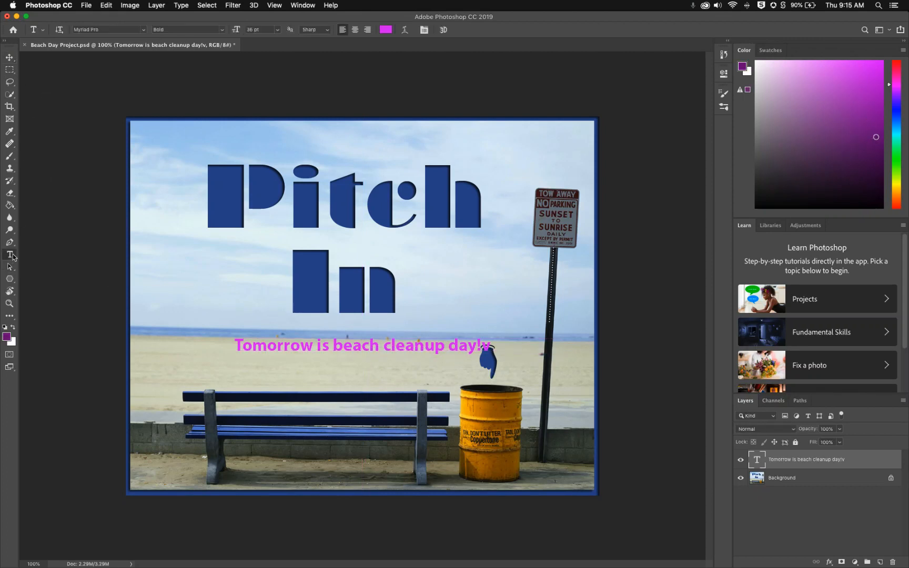
{"action": "triple_click", "coordinate": [316, 348]}
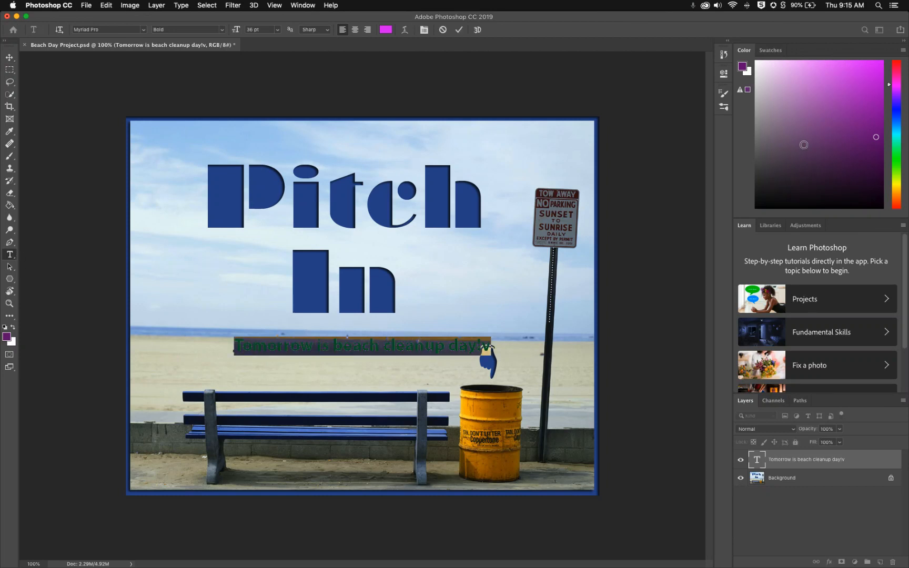
{"action": "left_click", "coordinate": [861, 93]}
{"action": "left_click", "coordinate": [870, 107]}
{"action": "left_click", "coordinate": [864, 71]}
{"action": "left_click", "coordinate": [879, 86]}
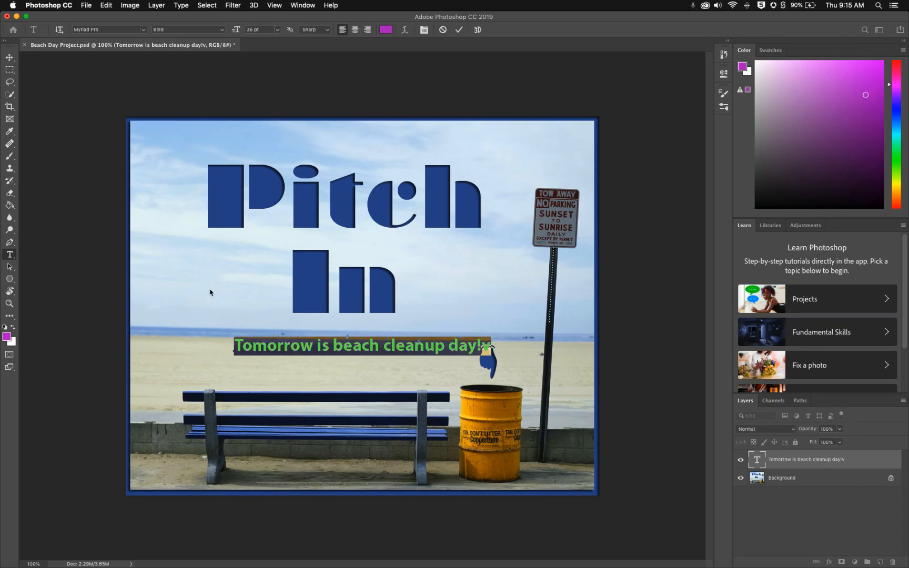
{"action": "left_click", "coordinate": [233, 291]}
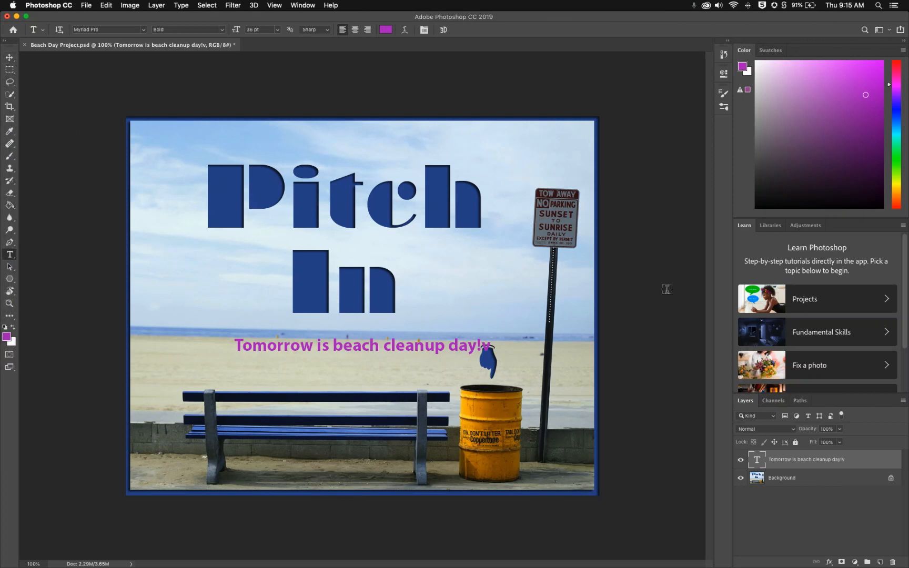
- Delete the stray "v" at the end of the cleanup text and make the Background layer active
{"action": "left_click", "coordinate": [489, 347]}
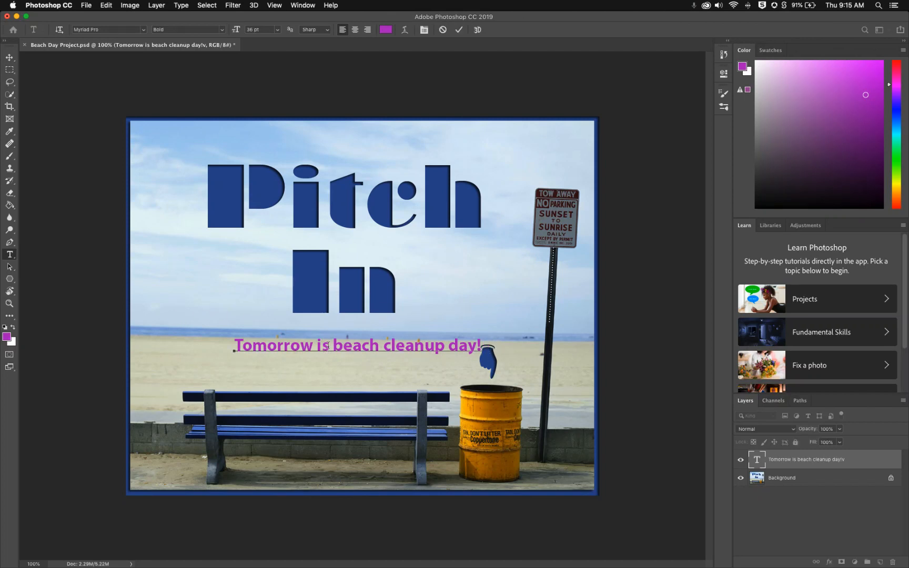
{"action": "left_click", "coordinate": [809, 481]}
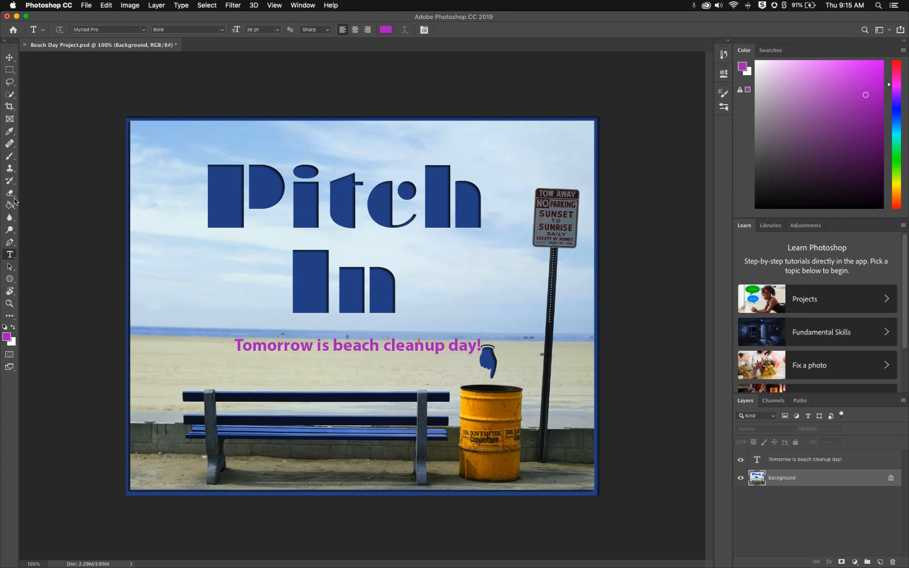
- Activate the Patch tool for retouching the background image
{"action": "left_click", "coordinate": [10, 144]}
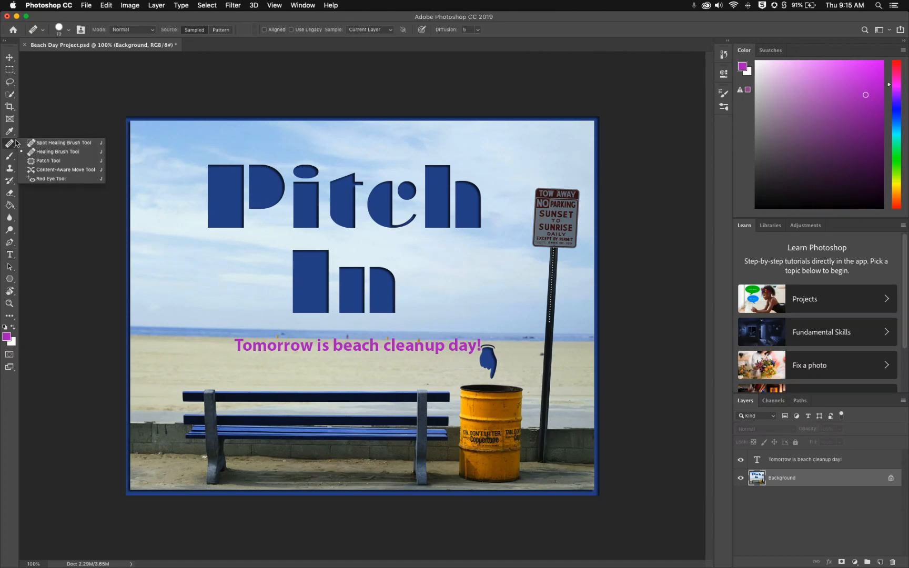
{"action": "left_click", "coordinate": [51, 163]}
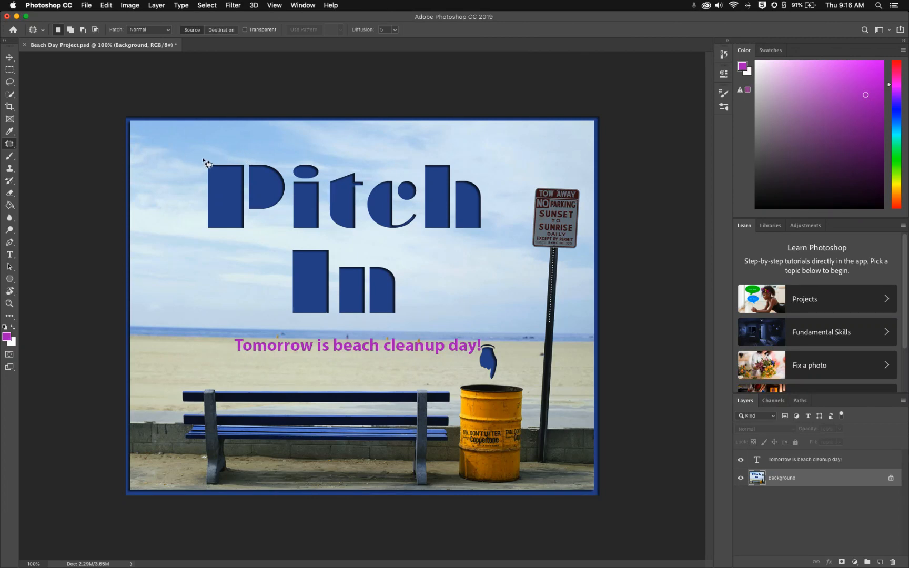
- Try to patch the whole letter P of "Pitch" by outlining it in a single selection
{"action": "mouse_move", "coordinate": [205, 159]}
{"action": "left_mouse_down"}
{"action": "mouse_move", "coordinate": [197, 232]}
{"action": "mouse_move", "coordinate": [251, 239]}
{"action": "mouse_move", "coordinate": [280, 215]}
{"action": "mouse_move", "coordinate": [290, 180]}
{"action": "mouse_move", "coordinate": [276, 161]}
{"action": "mouse_move", "coordinate": [211, 164]}
{"action": "left_mouse_up"}
{"action": "mouse_move", "coordinate": [226, 236]}
{"action": "left_mouse_down"}
{"action": "mouse_move", "coordinate": [208, 251]}
{"action": "mouse_move", "coordinate": [208, 273]}
{"action": "mouse_move", "coordinate": [185, 264]}
{"action": "mouse_move", "coordinate": [170, 280]}
{"action": "mouse_move", "coordinate": [187, 304]}
{"action": "mouse_move", "coordinate": [164, 224]}
{"action": "mouse_move", "coordinate": [188, 247]}
{"action": "mouse_move", "coordinate": [174, 285]}
{"action": "mouse_move", "coordinate": [160, 215]}
{"action": "mouse_move", "coordinate": [161, 232]}
{"action": "mouse_move", "coordinate": [198, 241]}
{"action": "mouse_move", "coordinate": [223, 232]}
{"action": "left_mouse_up"}
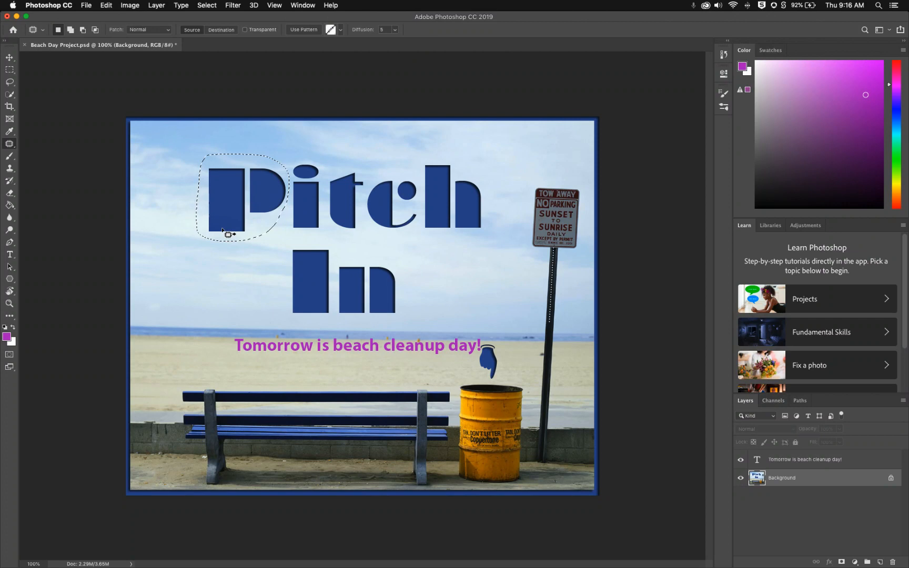
{"action": "key", "text": "super+z"}
{"action": "left_click", "coordinate": [236, 181]}
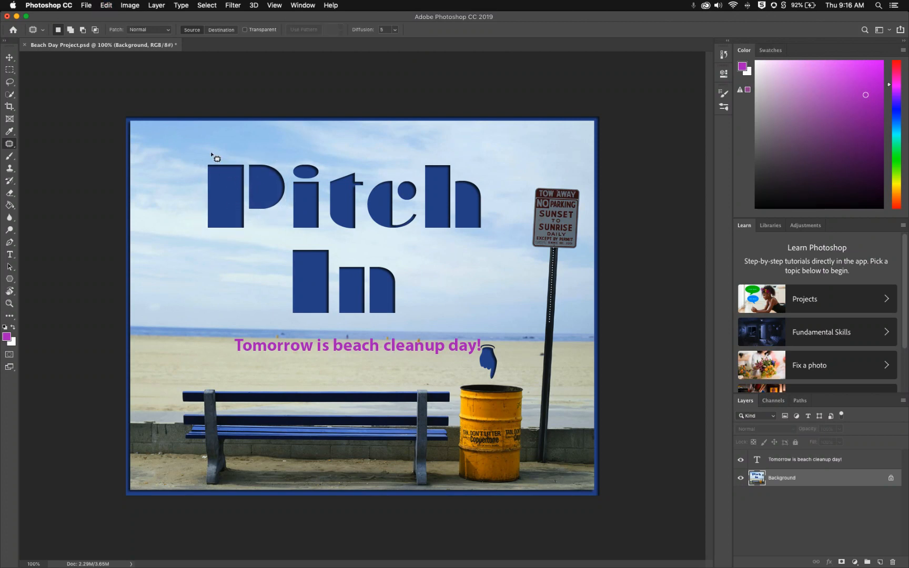
- Patch out the stem and the bowl of the letter P in "Pitch" separately, sampling the clear sky beside them
{"action": "mouse_move", "coordinate": [201, 160]}
{"action": "left_mouse_down"}
{"action": "mouse_move", "coordinate": [205, 242]}
{"action": "mouse_move", "coordinate": [253, 237]}
{"action": "mouse_move", "coordinate": [245, 177]}
{"action": "mouse_move", "coordinate": [227, 158]}
{"action": "mouse_move", "coordinate": [167, 154]}
{"action": "left_mouse_up"}
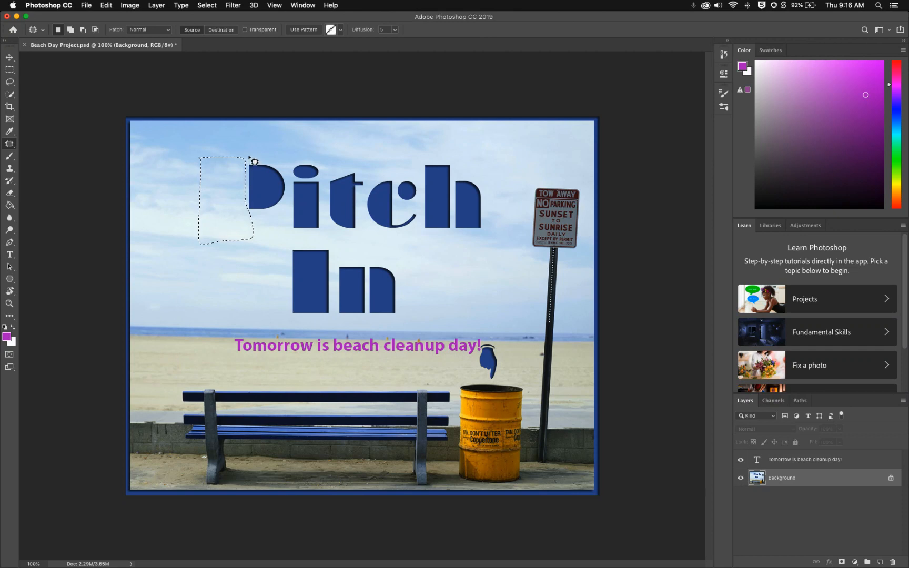
{"action": "key", "text": "super+d"}
{"action": "left_click_drag", "start_coordinate": [244, 159], "coordinate": [246, 208]}
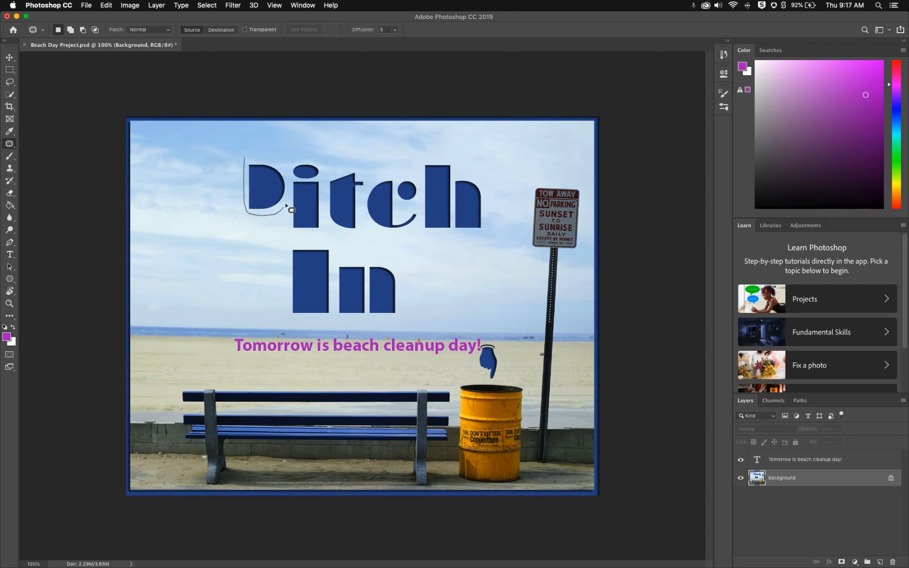
{"action": "left_click_drag", "start_coordinate": [255, 160], "coordinate": [194, 152]}
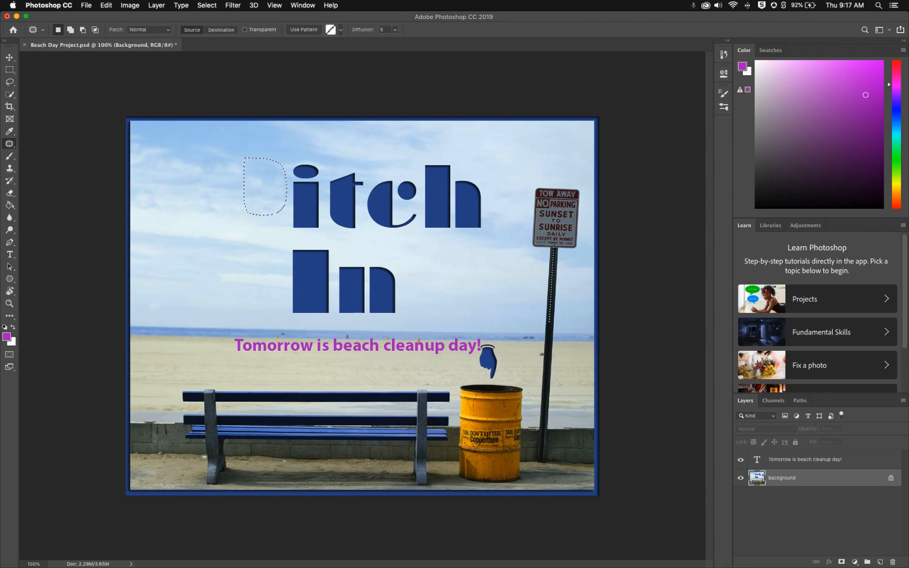
{"action": "key", "text": "super+Tab"}
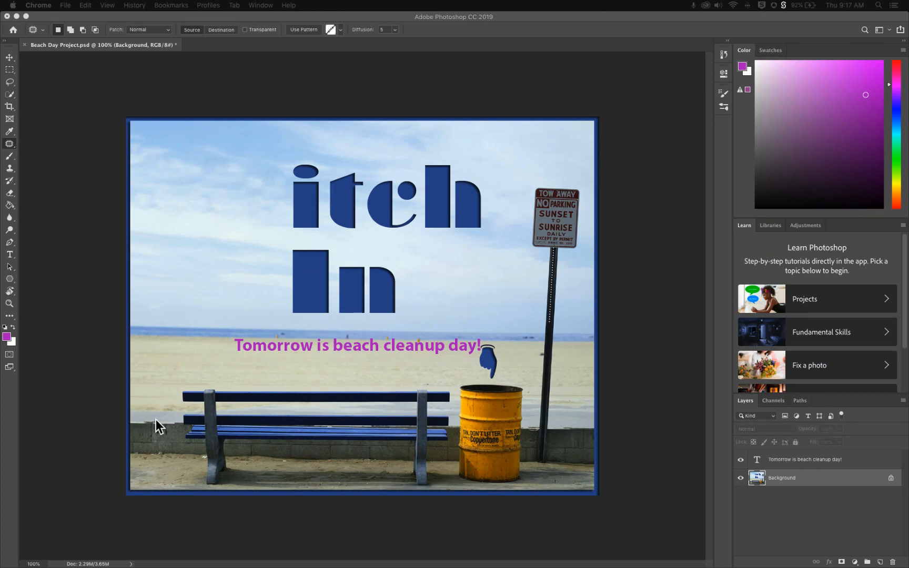
{"action": "key", "text": "F4"}
{"action": "left_click", "coordinate": [110, 364]}
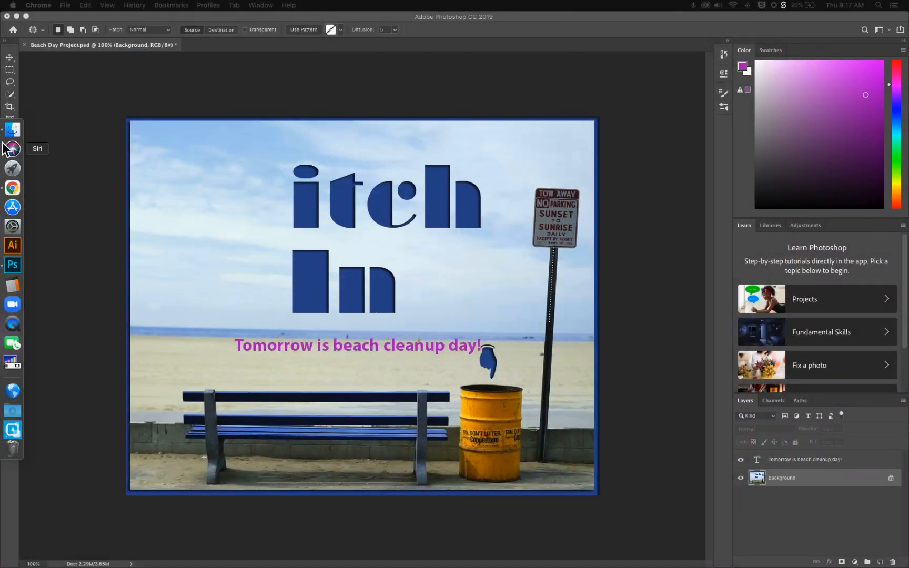
{"action": "left_click", "coordinate": [12, 185]}
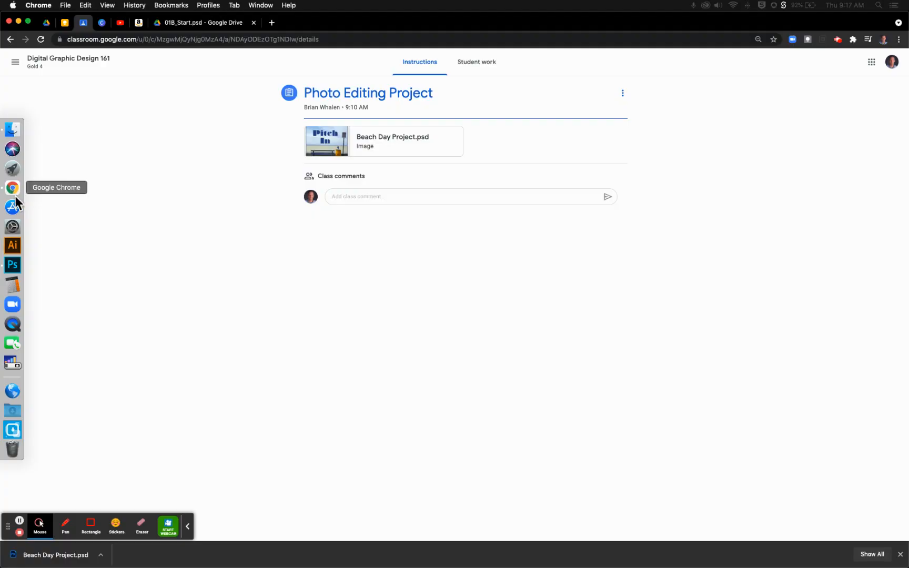
{"action": "left_click", "coordinate": [20, 521]}
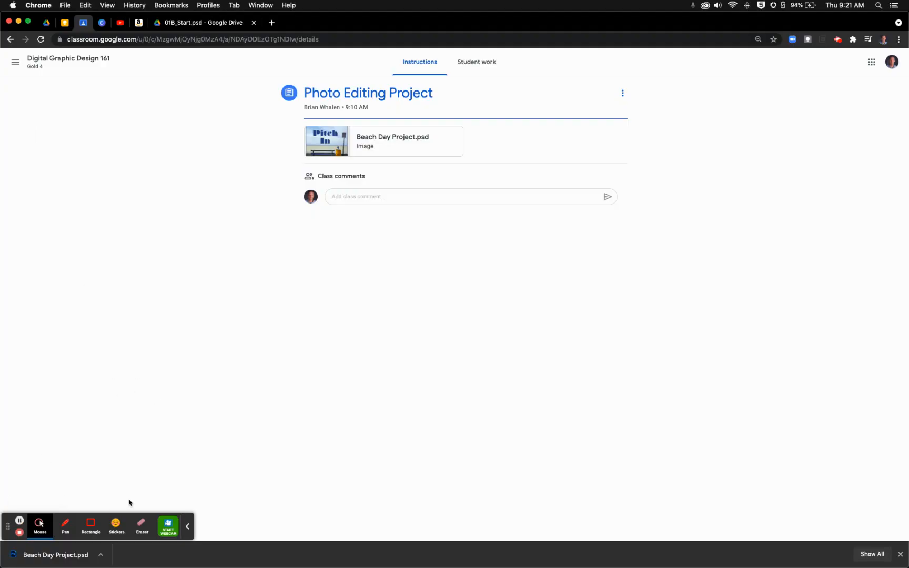
{"action": "key", "text": "ctrl+Up"}
{"action": "left_click", "coordinate": [192, 225]}
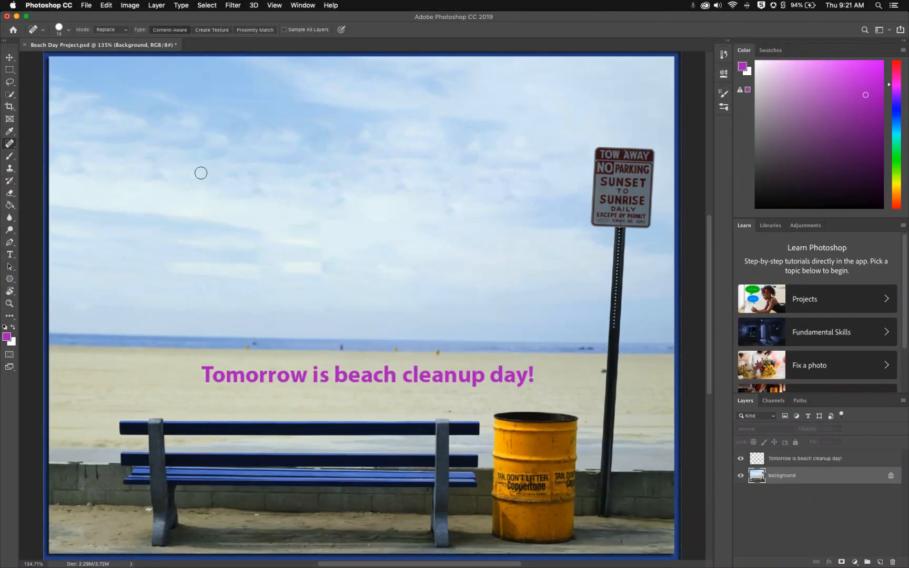
- Smooth the streaks and blotches left in the retouched sky with the Spot Healing Brush
{"action": "left_click", "coordinate": [9, 146]}
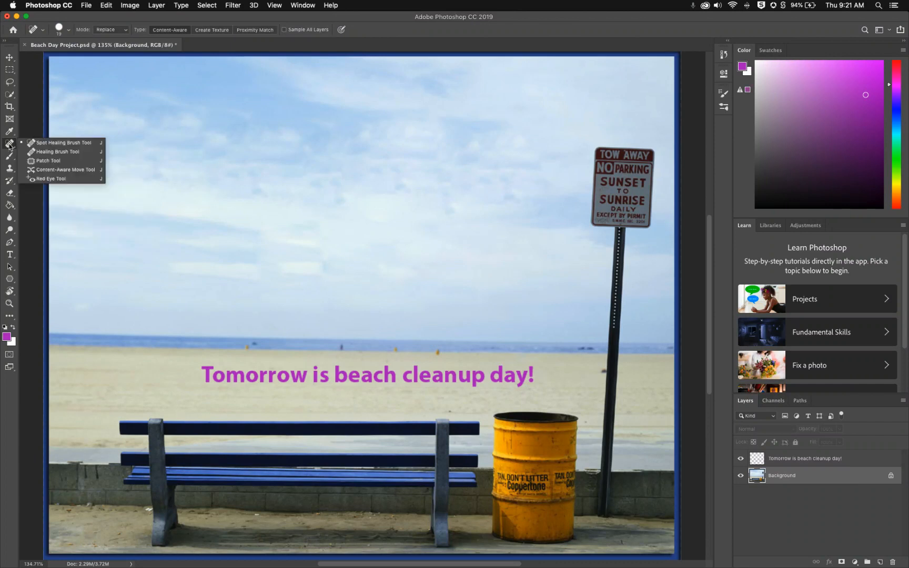
{"action": "left_click", "coordinate": [60, 144]}
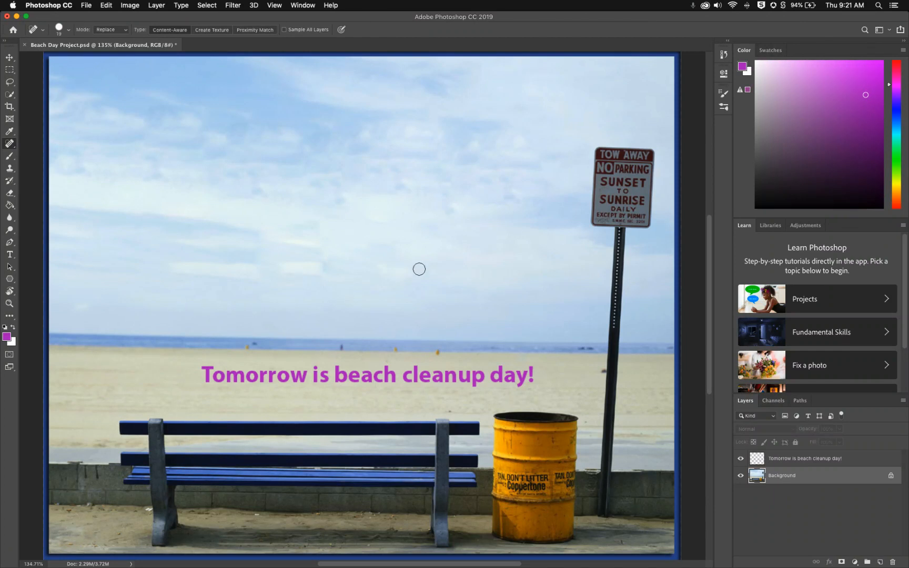
{"action": "key", "text": "super+equal"}
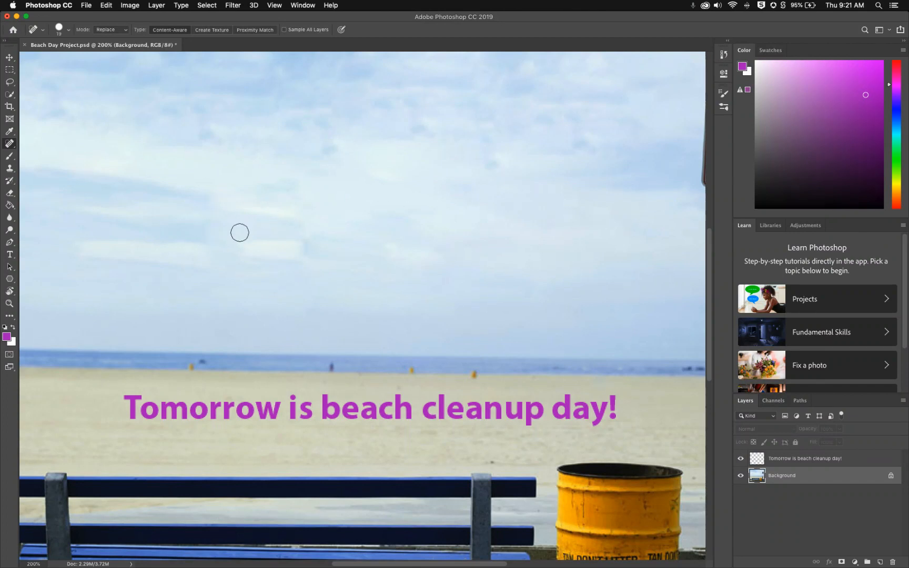
{"action": "mouse_move", "coordinate": [238, 244]}
{"action": "left_mouse_down"}
{"action": "mouse_move", "coordinate": [272, 254]}
{"action": "mouse_move", "coordinate": [225, 241]}
{"action": "left_mouse_up"}
{"action": "mouse_move", "coordinate": [180, 264]}
{"action": "left_mouse_down"}
{"action": "mouse_move", "coordinate": [157, 261]}
{"action": "mouse_move", "coordinate": [155, 250]}
{"action": "left_mouse_up"}
{"action": "left_click_drag", "start_coordinate": [216, 248], "coordinate": [77, 242]}
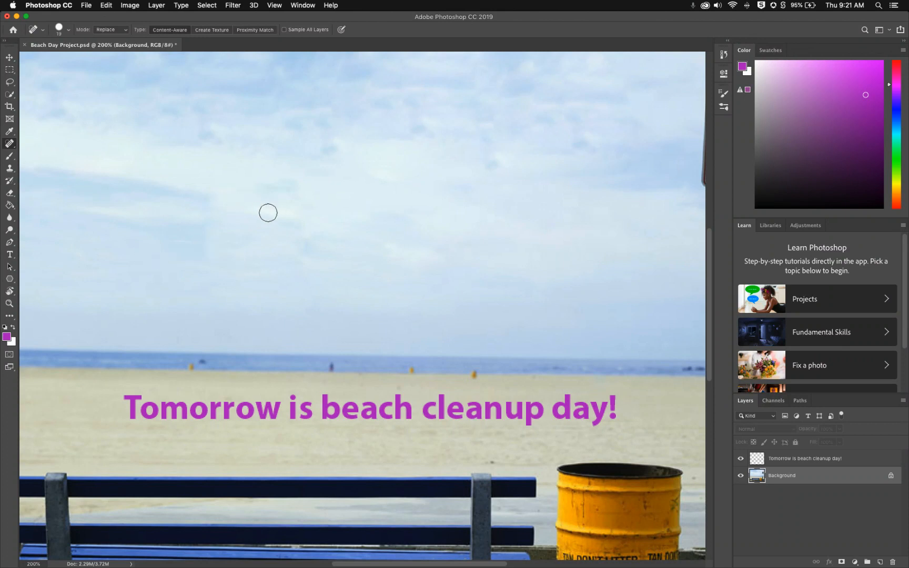
{"action": "mouse_move", "coordinate": [293, 175]}
{"action": "left_mouse_down"}
{"action": "mouse_move", "coordinate": [261, 181]}
{"action": "mouse_move", "coordinate": [263, 191]}
{"action": "mouse_move", "coordinate": [254, 190]}
{"action": "mouse_move", "coordinate": [282, 178]}
{"action": "mouse_move", "coordinate": [249, 173]}
{"action": "left_mouse_up"}
{"action": "left_click_drag", "start_coordinate": [332, 144], "coordinate": [306, 146]}
{"action": "left_click_drag", "start_coordinate": [383, 178], "coordinate": [347, 165]}
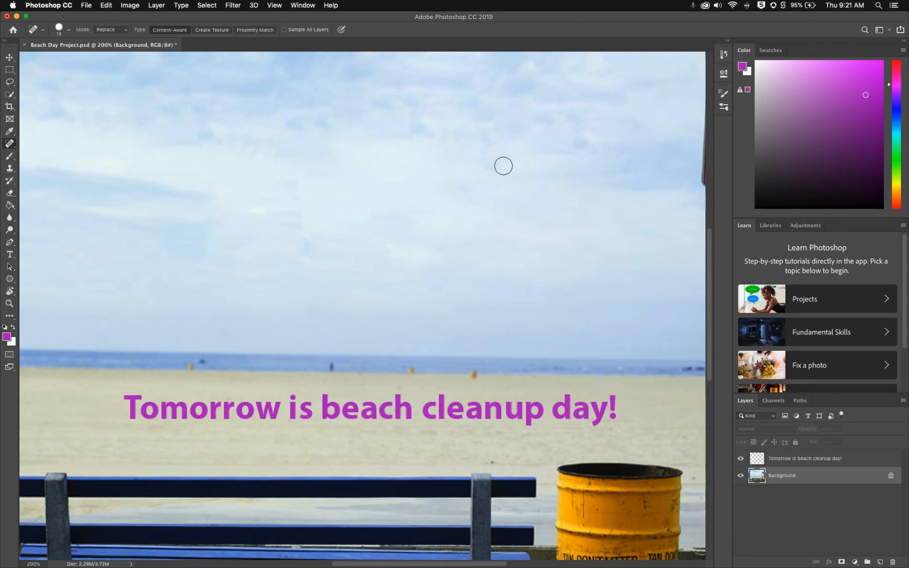
{"action": "mouse_move", "coordinate": [585, 142]}
{"action": "left_mouse_down"}
{"action": "mouse_move", "coordinate": [547, 143]}
{"action": "mouse_move", "coordinate": [571, 173]}
{"action": "left_mouse_up"}
{"action": "key", "text": "super+0"}
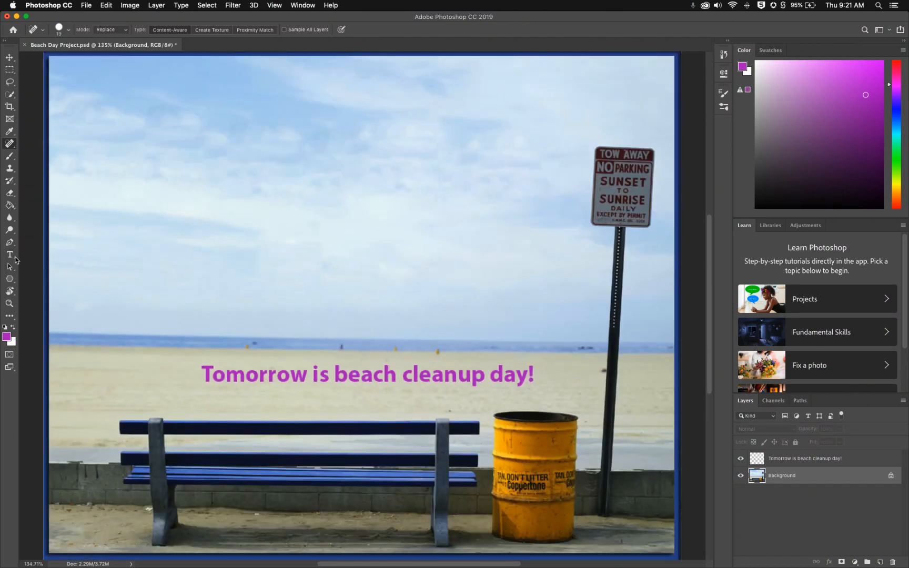
- Add a horizontal text layer reading "Pitch In!" in the cleared sky
{"action": "left_click", "coordinate": [10, 255]}
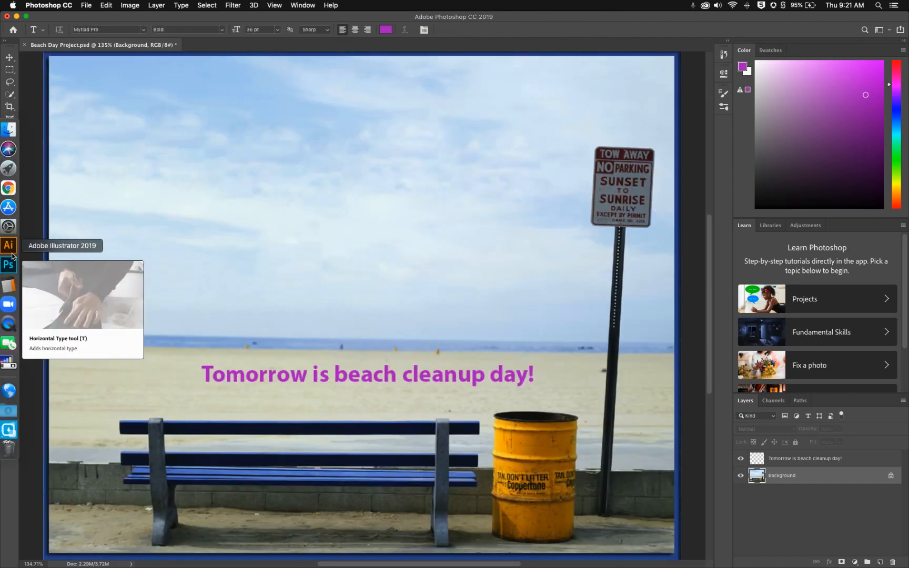
{"action": "left_click", "coordinate": [335, 150]}
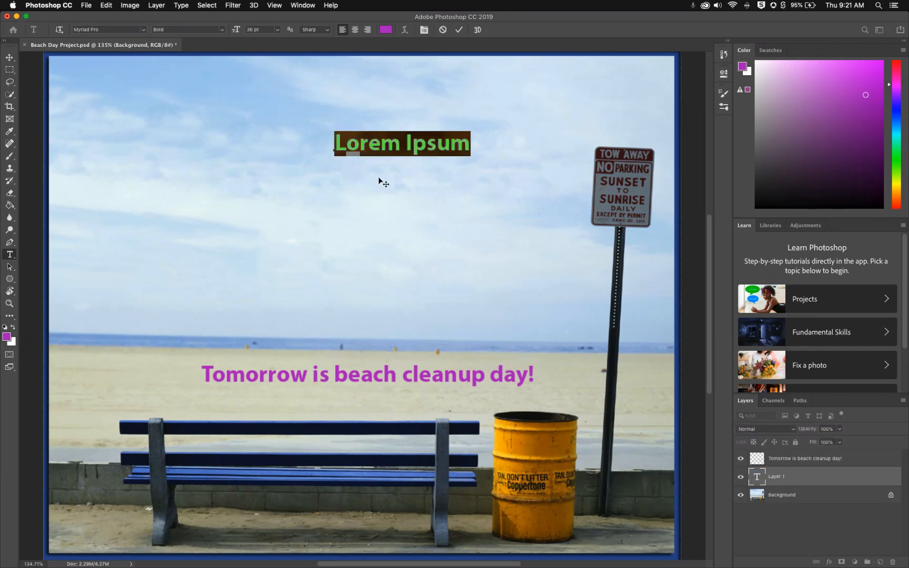
{"action": "type", "text": "ptic"}
{"action": "key", "text": "BackSpace"}
{"action": "key", "text": "BackSpace"}
{"action": "key", "text": "BackSpace"}
{"action": "type", "text": "itch in"}
{"action": "key", "text": "BackSpace"}
{"action": "key", "text": "BackSpace"}
{"action": "key", "text": "BackSpace"}
{"action": "key", "text": "BackSpace"}
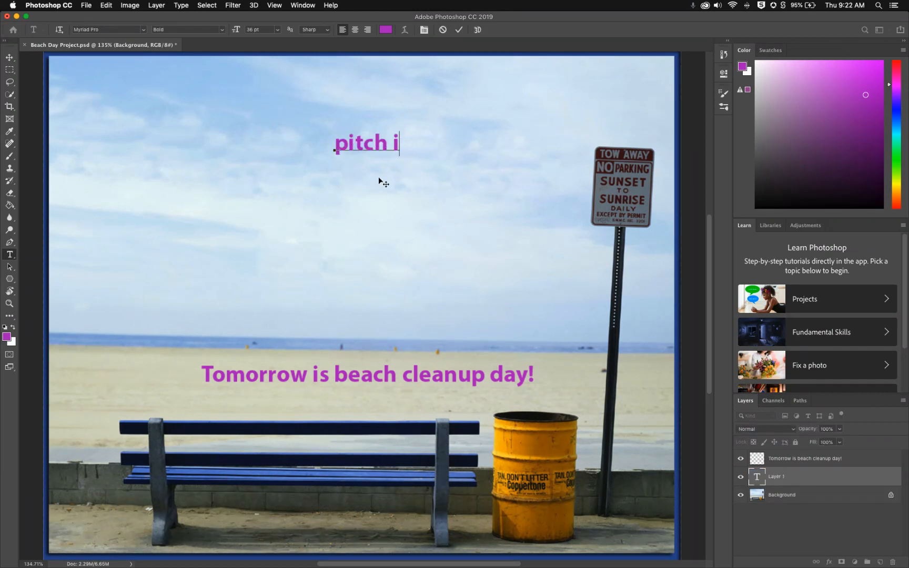
{"action": "key", "text": "BackSpace"}
{"action": "key", "text": "BackSpace"}
{"action": "key", "text": "BackSpace"}
{"action": "key", "text": "BackSpace"}
{"action": "type", "text": "Pit"}
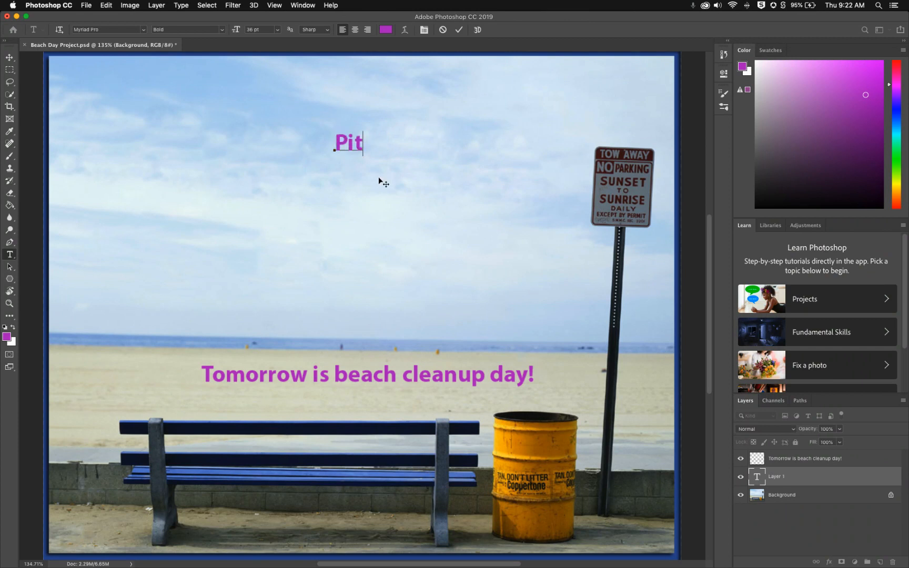
{"action": "type", "text": "ch In"}
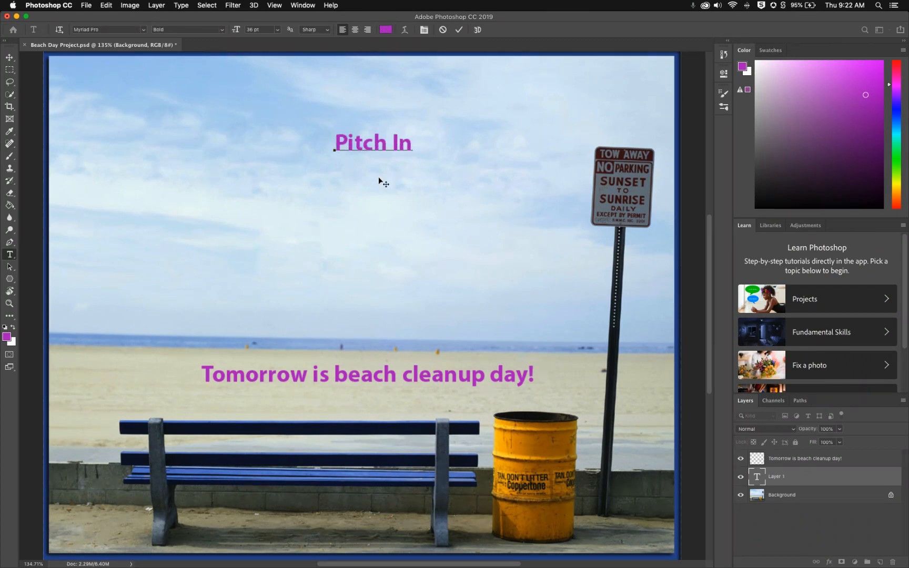
{"action": "type", "text": "!"}
- Change the font of the whole "Pitch In!" text to Krungthep
{"action": "double_click", "coordinate": [370, 144]}
{"action": "scroll", "coordinate": [372, 146], "scroll_direction": "down", "scroll_amount": 1}
{"action": "triple_click", "coordinate": [377, 130]}
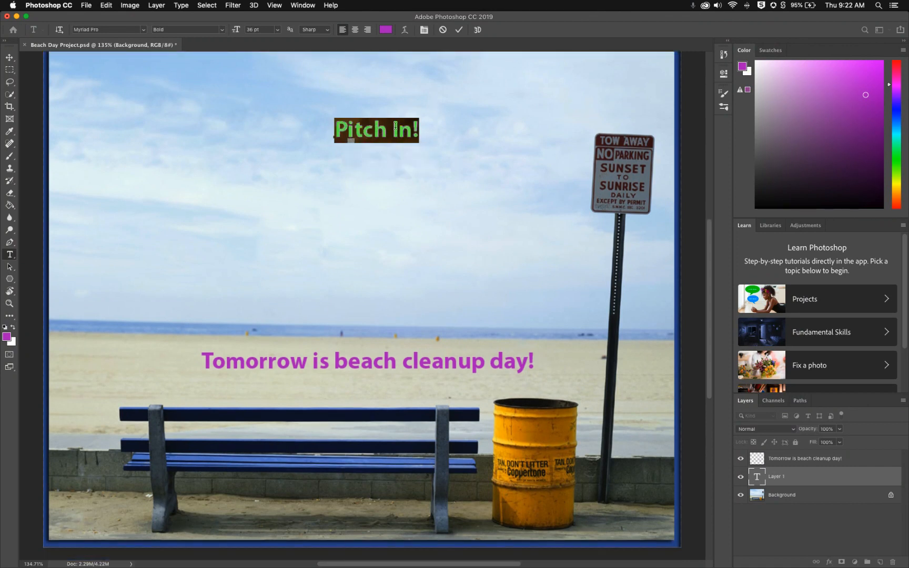
{"action": "left_click", "coordinate": [143, 30]}
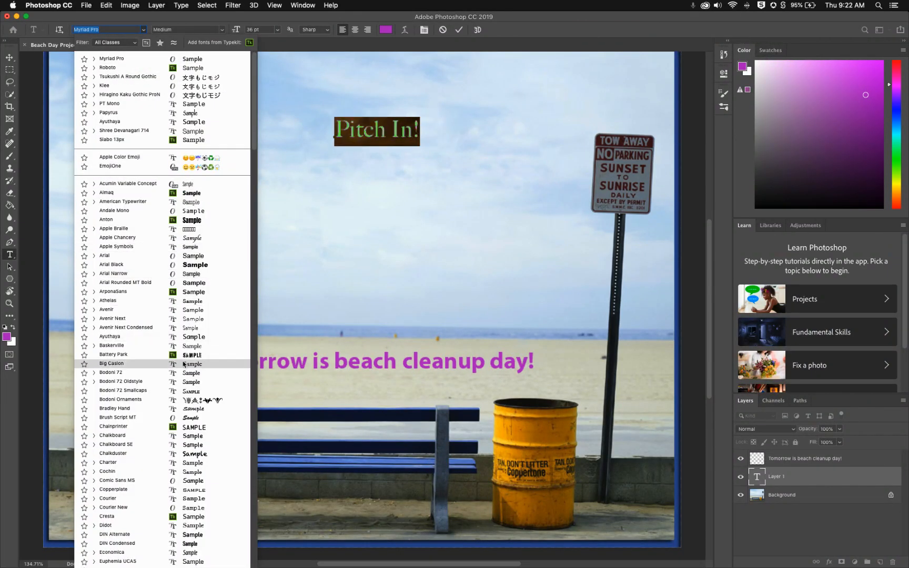
{"action": "scroll", "coordinate": [181, 334], "scroll_direction": "down", "scroll_amount": 2}
{"action": "scroll", "coordinate": [181, 334], "scroll_direction": "down", "scroll_amount": 2}
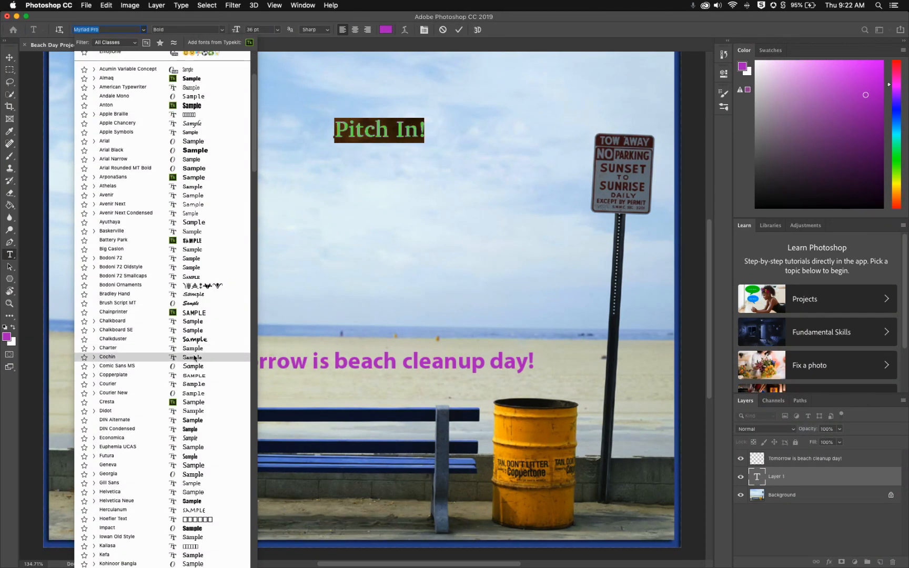
{"action": "scroll", "coordinate": [173, 363], "scroll_direction": "down", "scroll_amount": 3}
{"action": "scroll", "coordinate": [169, 398], "scroll_direction": "down", "scroll_amount": 1}
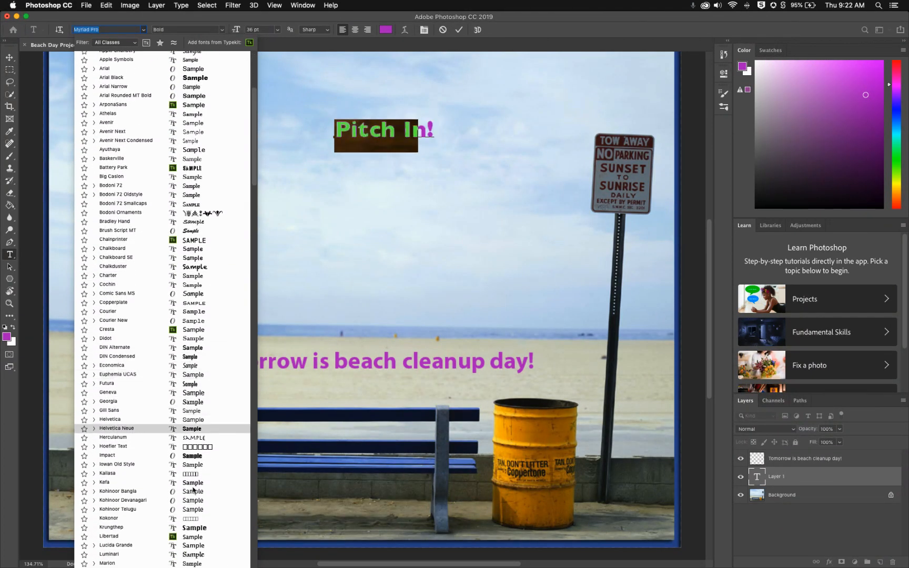
{"action": "left_click", "coordinate": [197, 530]}
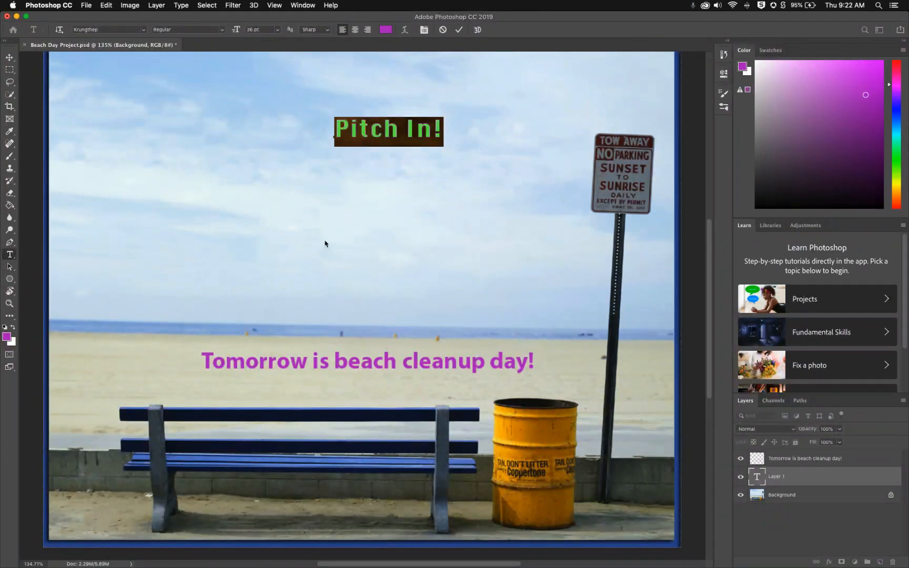
- Enlarge the "Pitch In!" text to 110 pt and move it into the lower sky, centred above the beach cleanup line
{"action": "left_click", "coordinate": [278, 30]}
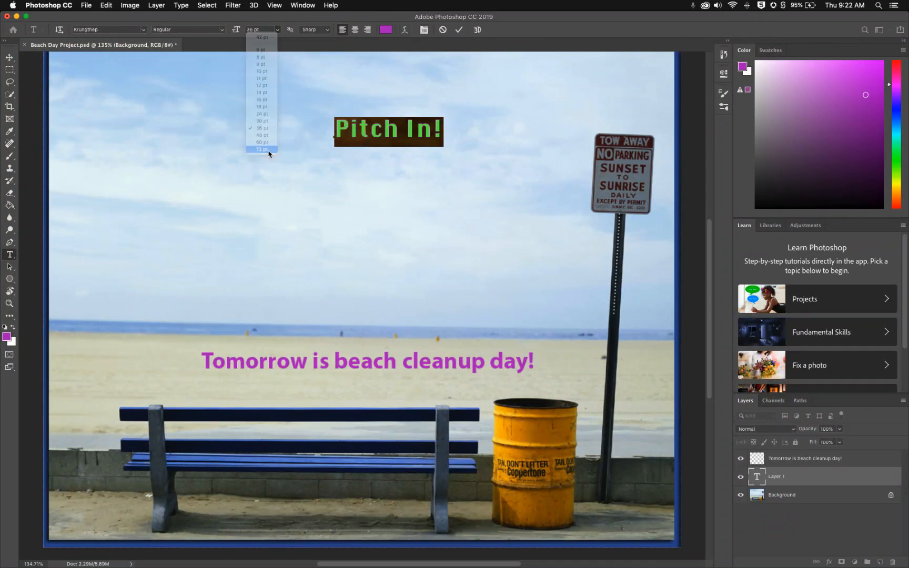
{"action": "left_click", "coordinate": [263, 151]}
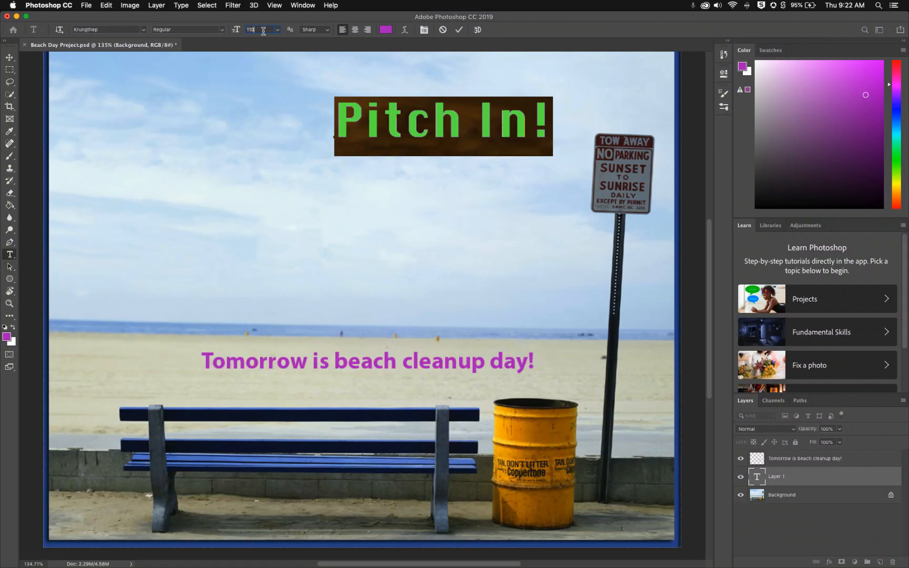
{"action": "key", "text": "Return"}
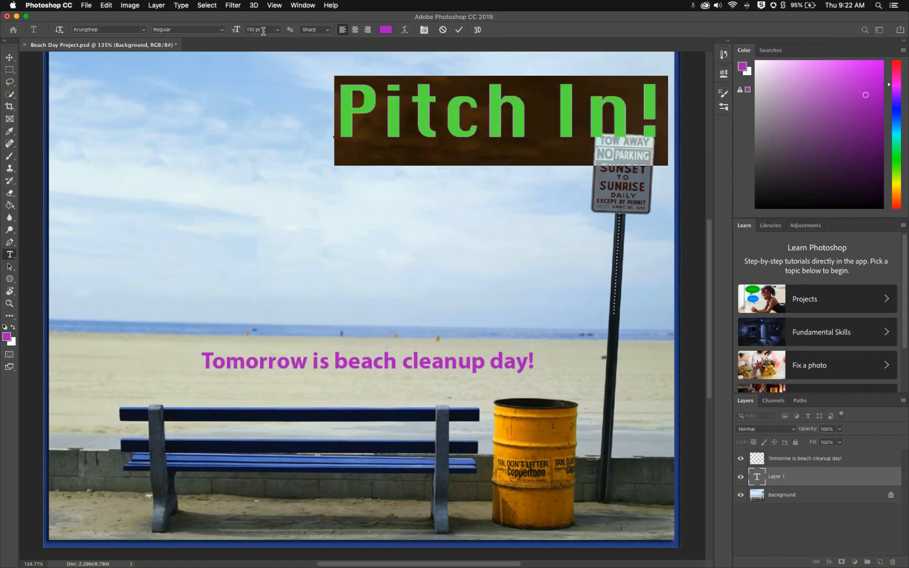
{"action": "left_click", "coordinate": [10, 57]}
{"action": "left_click_drag", "start_coordinate": [467, 119], "coordinate": [337, 234]}
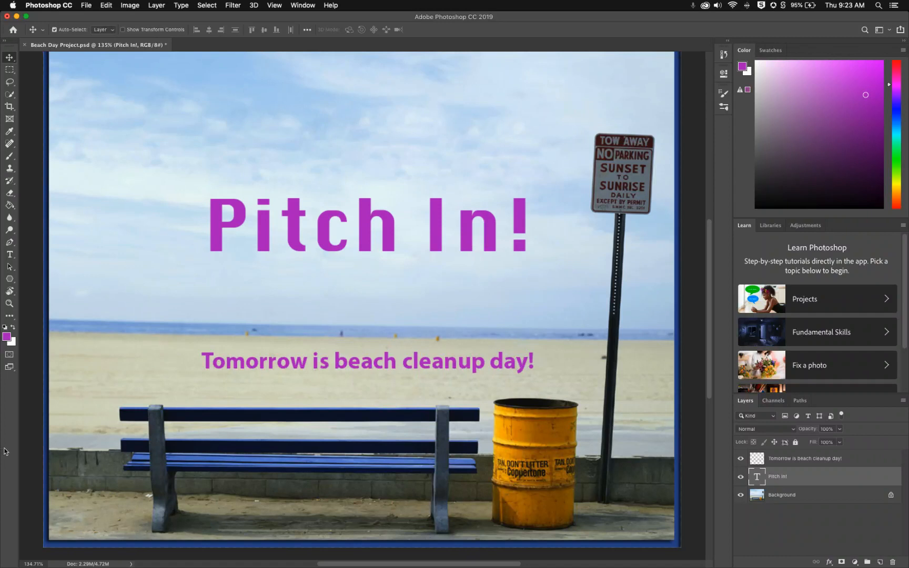
{"action": "key", "text": "ctrl+Up"}
{"action": "left_click", "coordinate": [107, 231]}
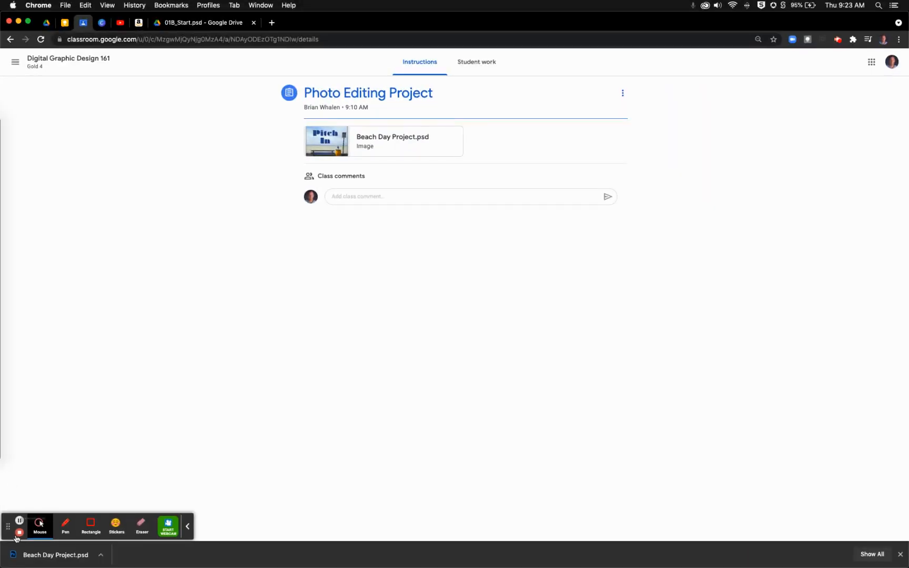